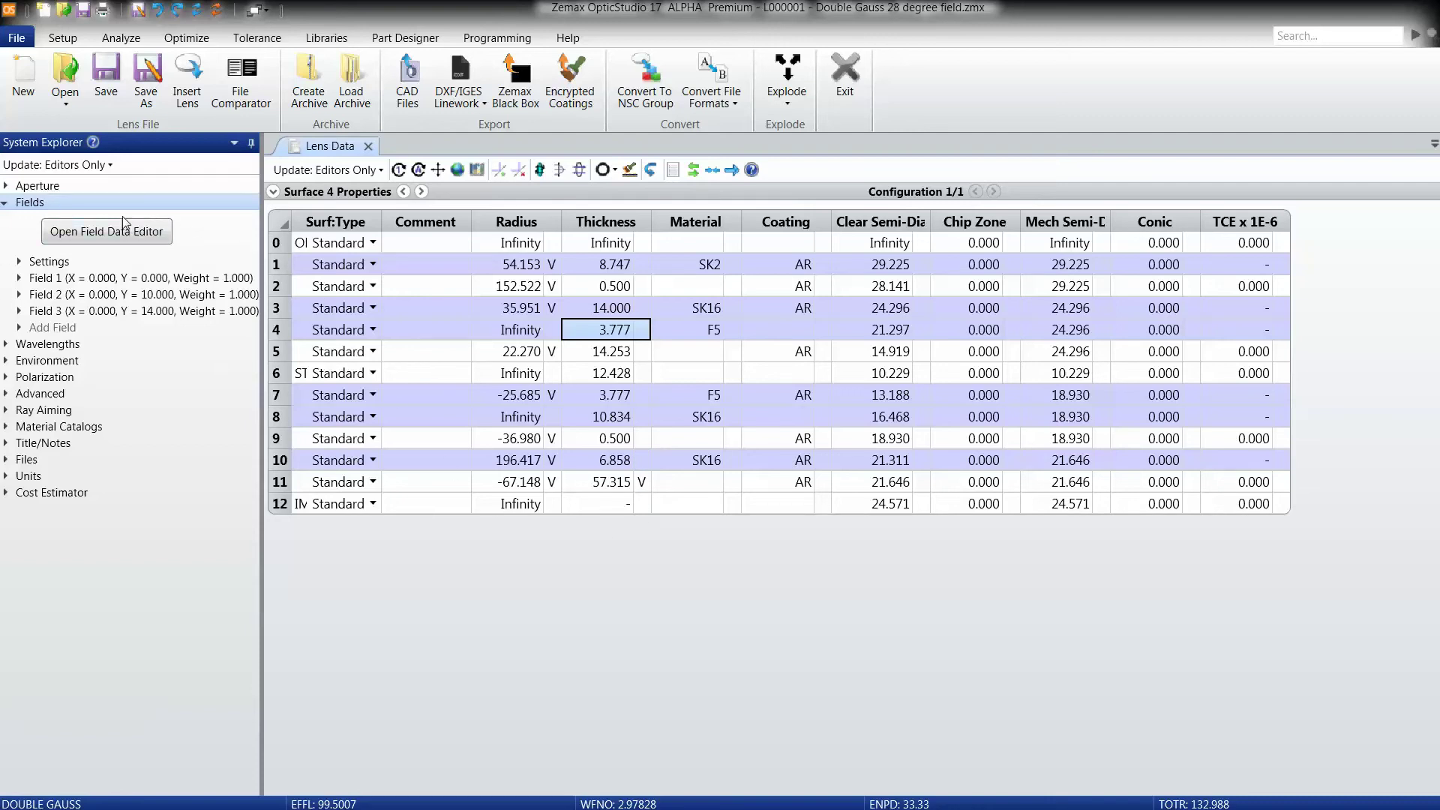
Open the Field Data Editor and review the rows for the 0, 10 and 14 degree fields
{"action": "left_click", "coordinate": [143, 239]}
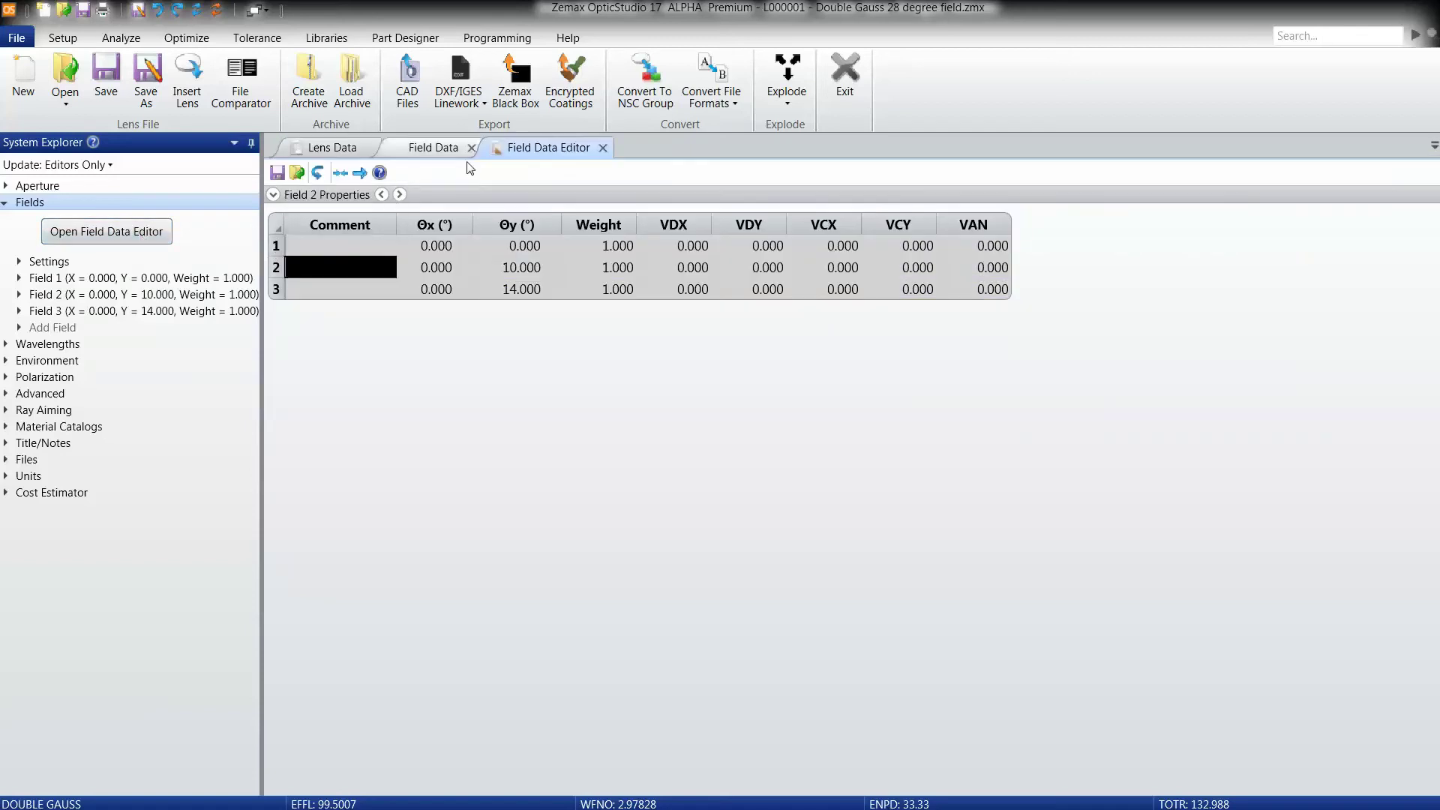
{"action": "left_click", "coordinate": [276, 246]}
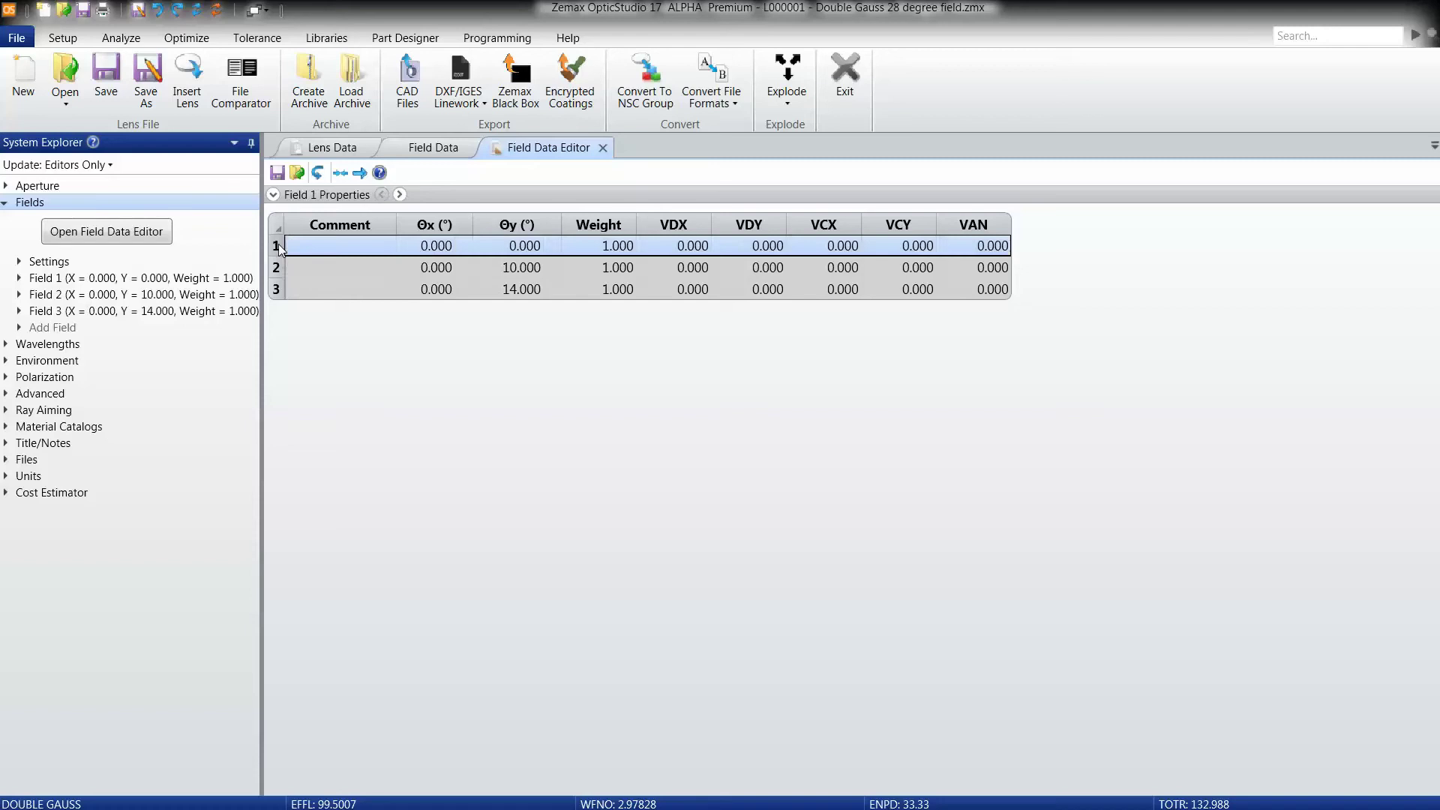
{"action": "left_click", "coordinate": [276, 267]}
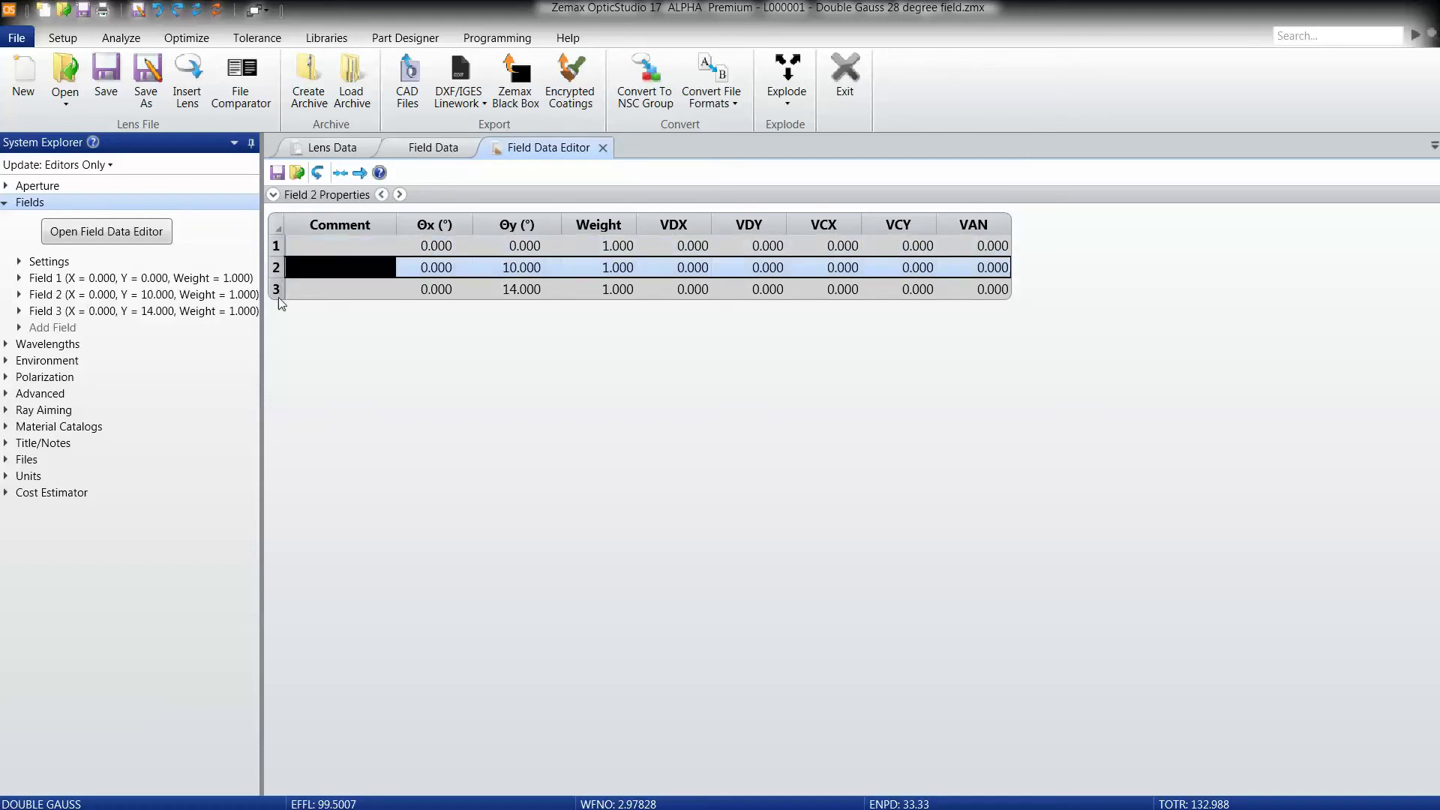
{"action": "left_click", "coordinate": [276, 291]}
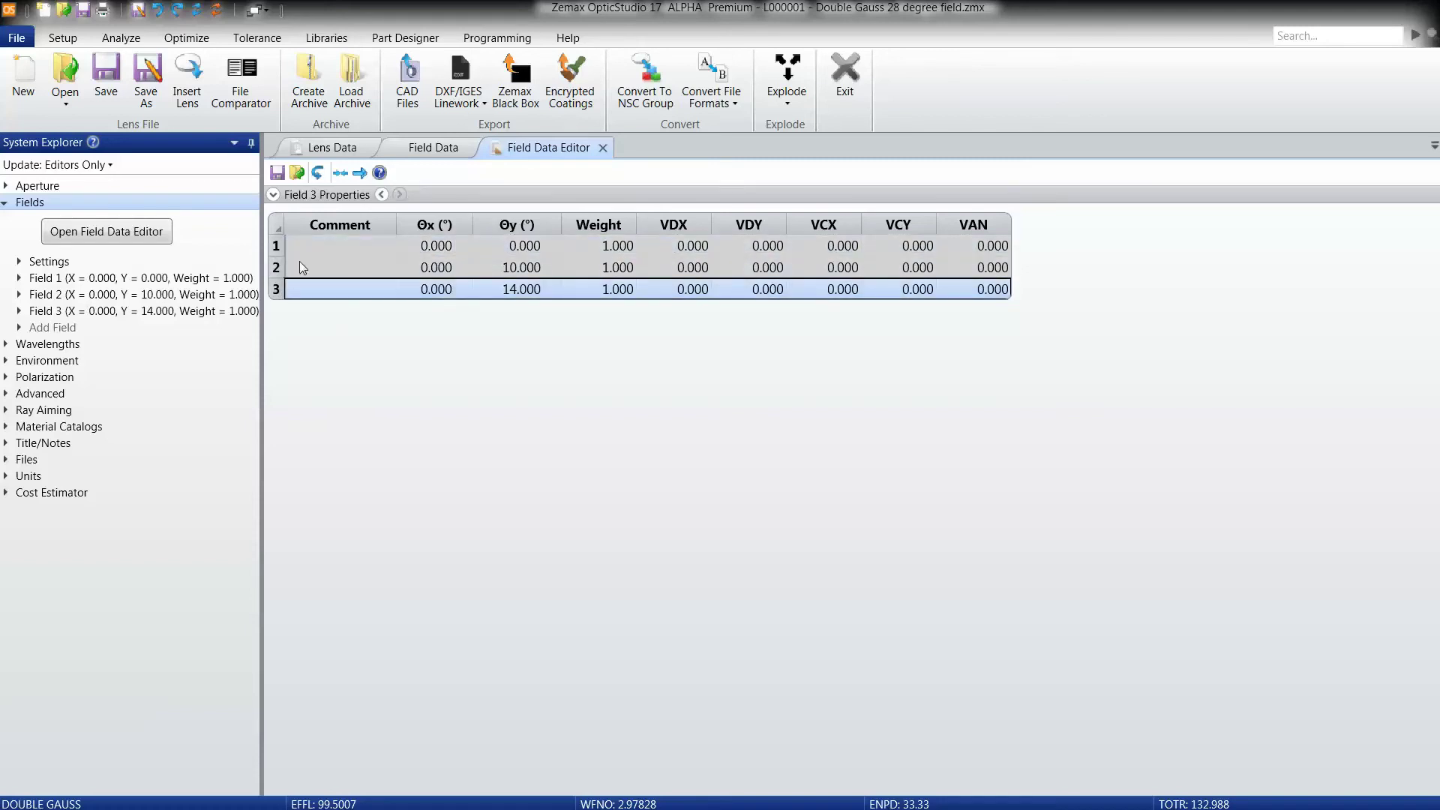
Review the Comment, Θx, Θy, Weight and VDX columns of the field table
{"action": "left_click", "coordinate": [336, 227]}
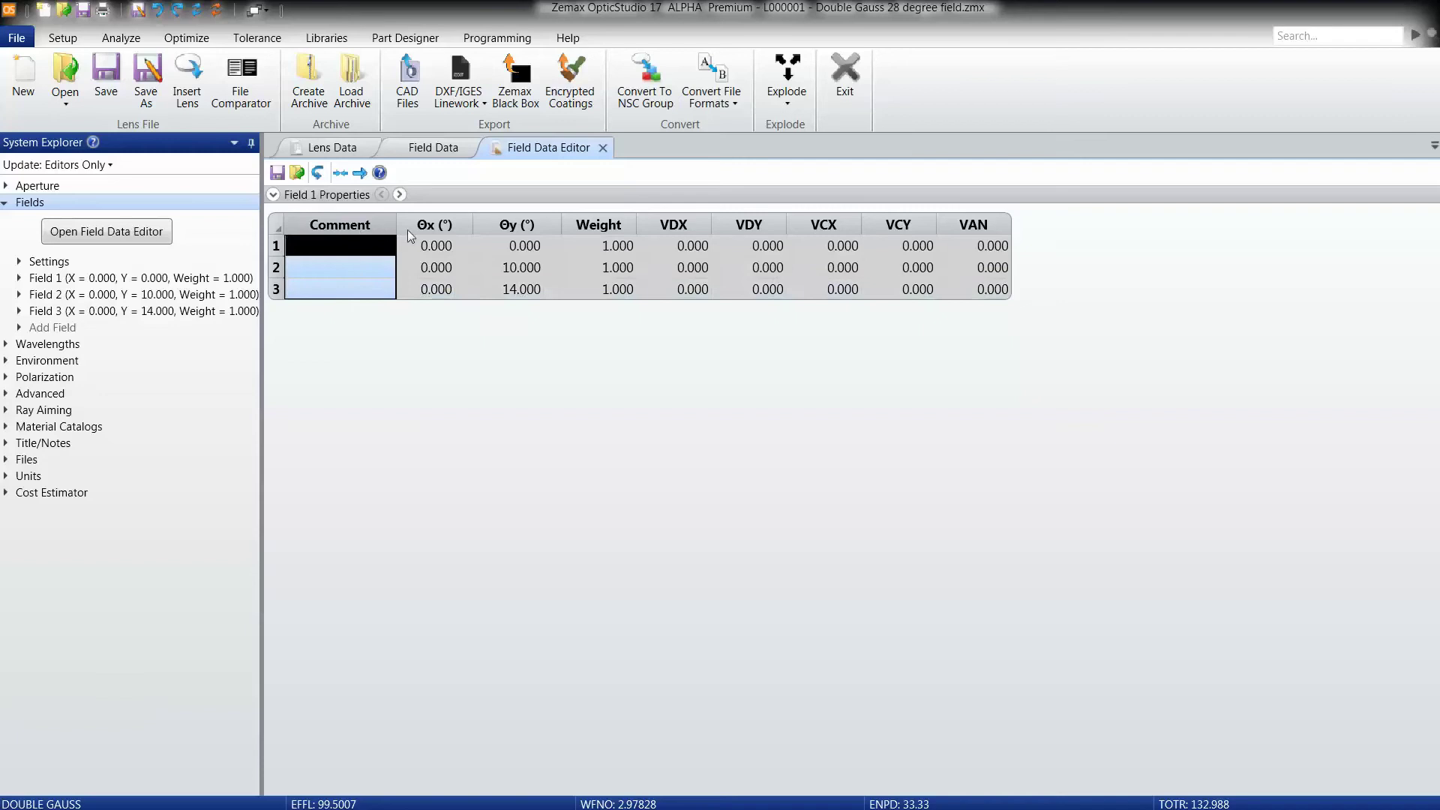
{"action": "left_click", "coordinate": [450, 226]}
{"action": "left_click", "coordinate": [518, 227]}
{"action": "left_click", "coordinate": [600, 226]}
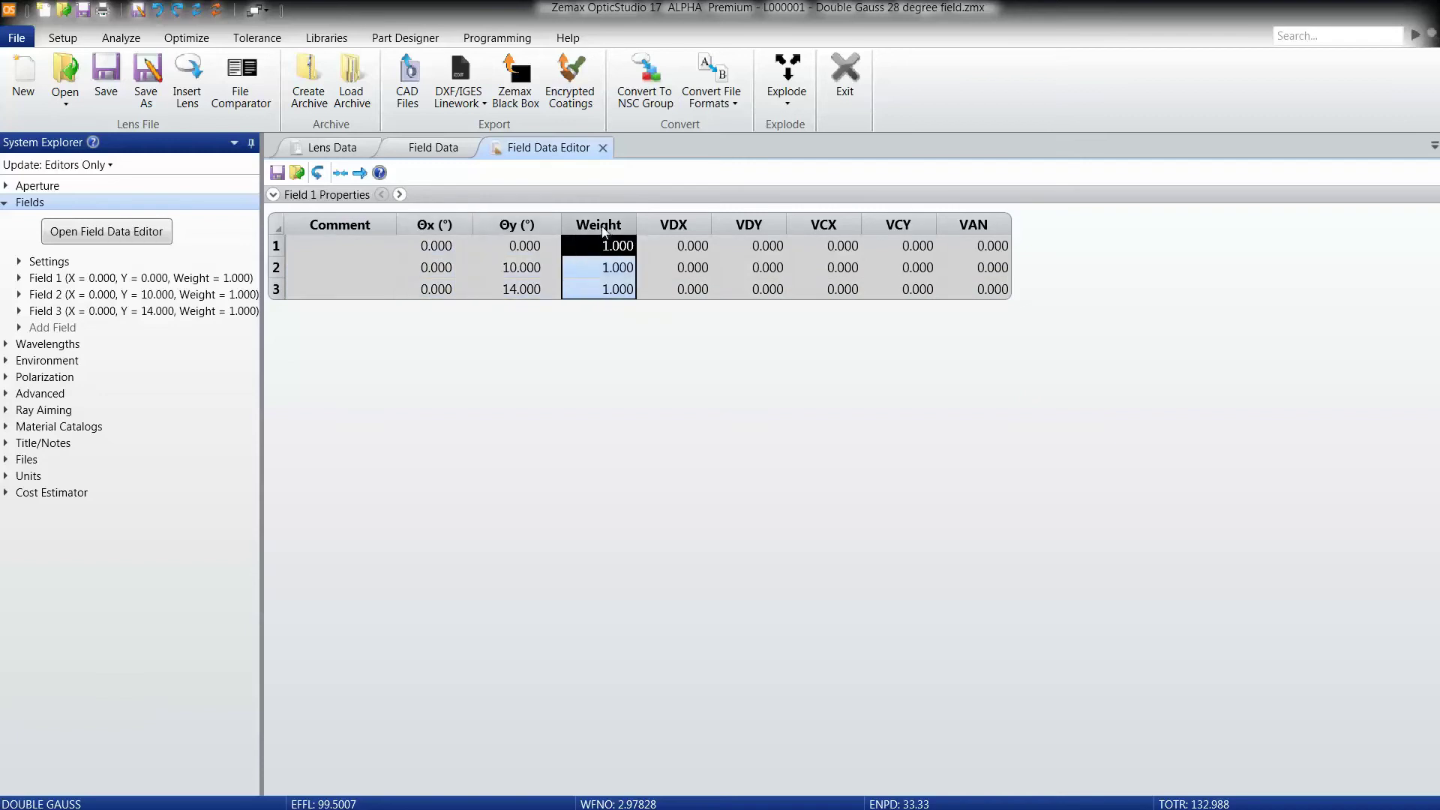
{"action": "left_click", "coordinate": [663, 224]}
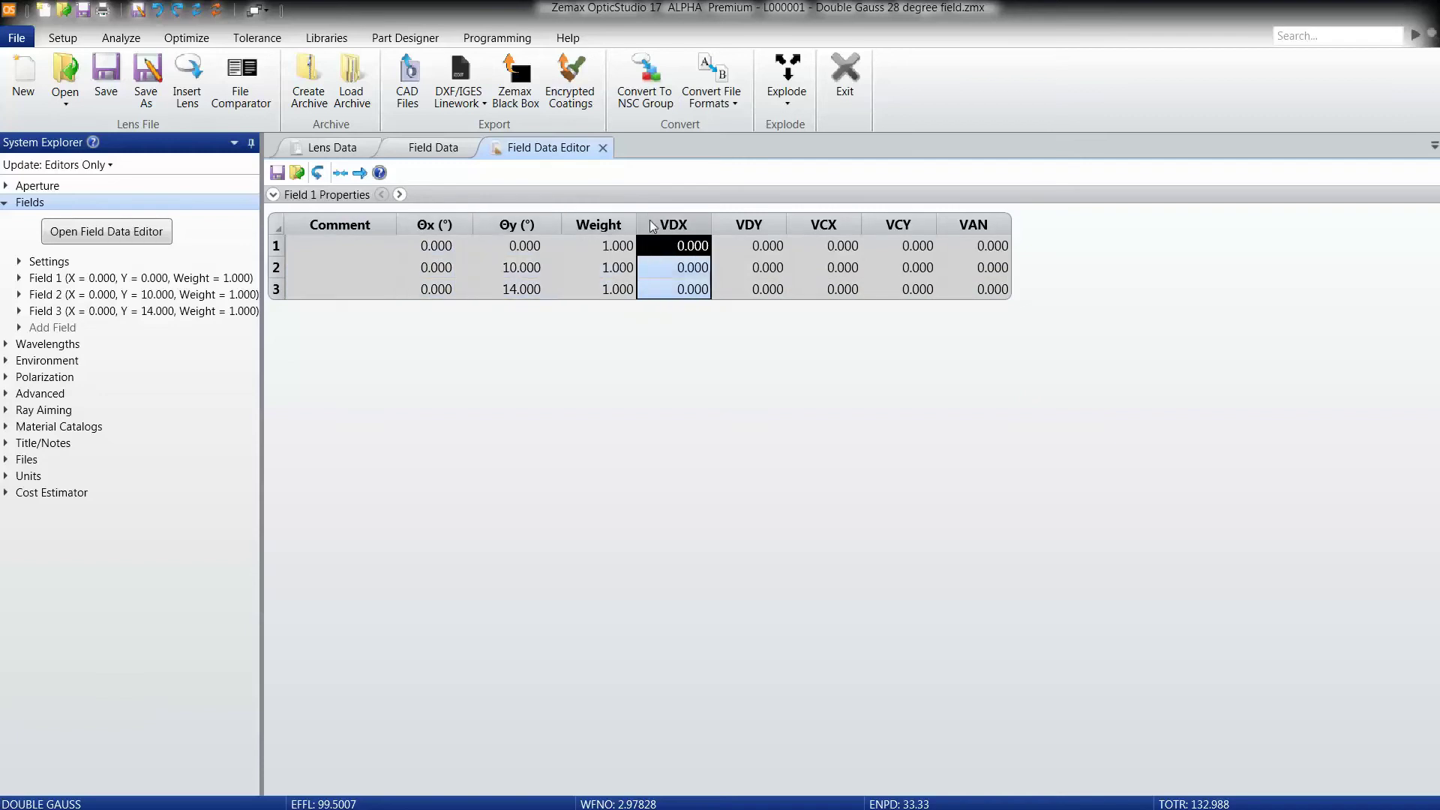
Set field 2's VDY vignetting factor to 1
{"action": "left_click", "coordinate": [768, 271]}
{"action": "type", "text": "1"}
{"action": "key", "text": "Return"}
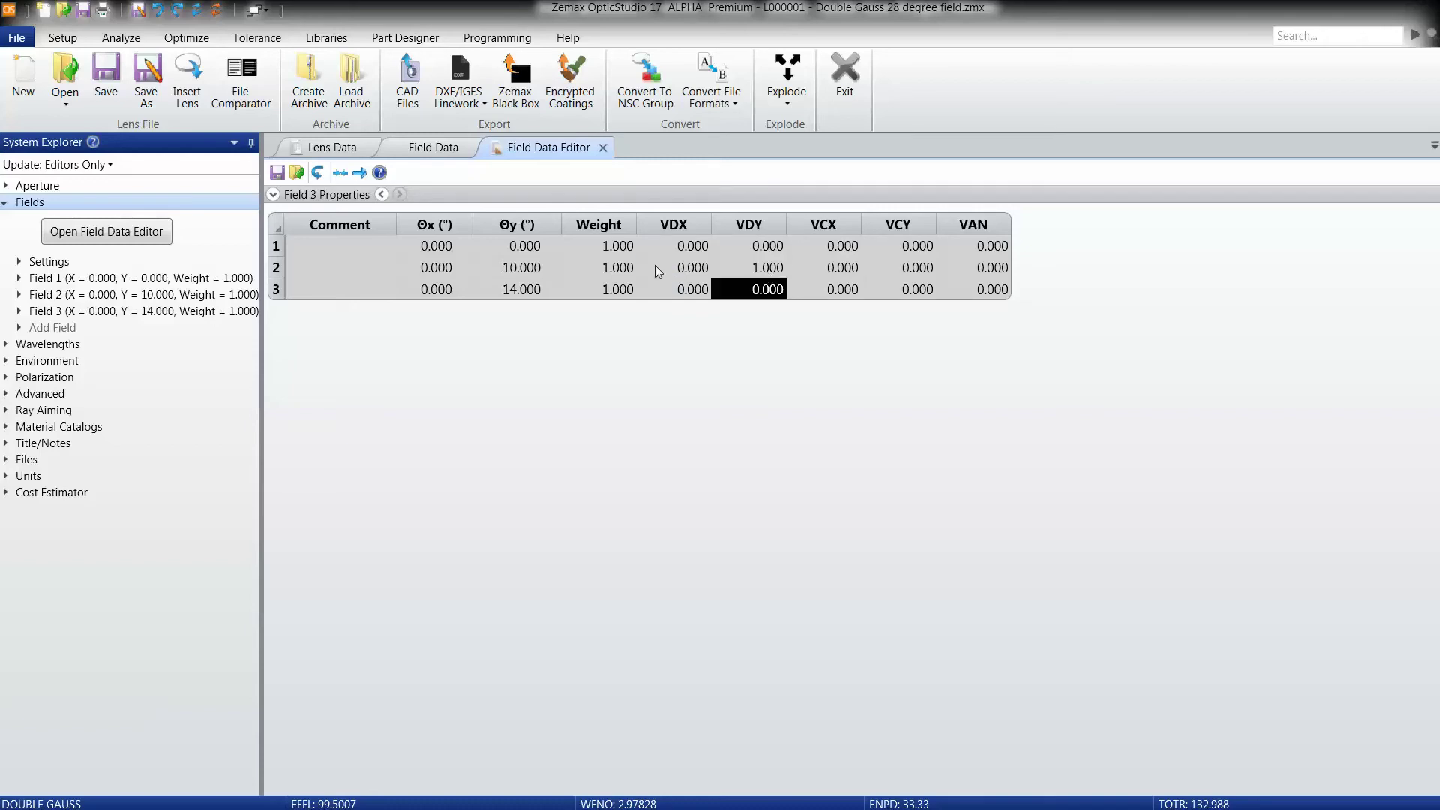
Set field 1's weight to 6
{"action": "left_click", "coordinate": [612, 251]}
{"action": "type", "text": "6"}
{"action": "key", "text": "Return"}
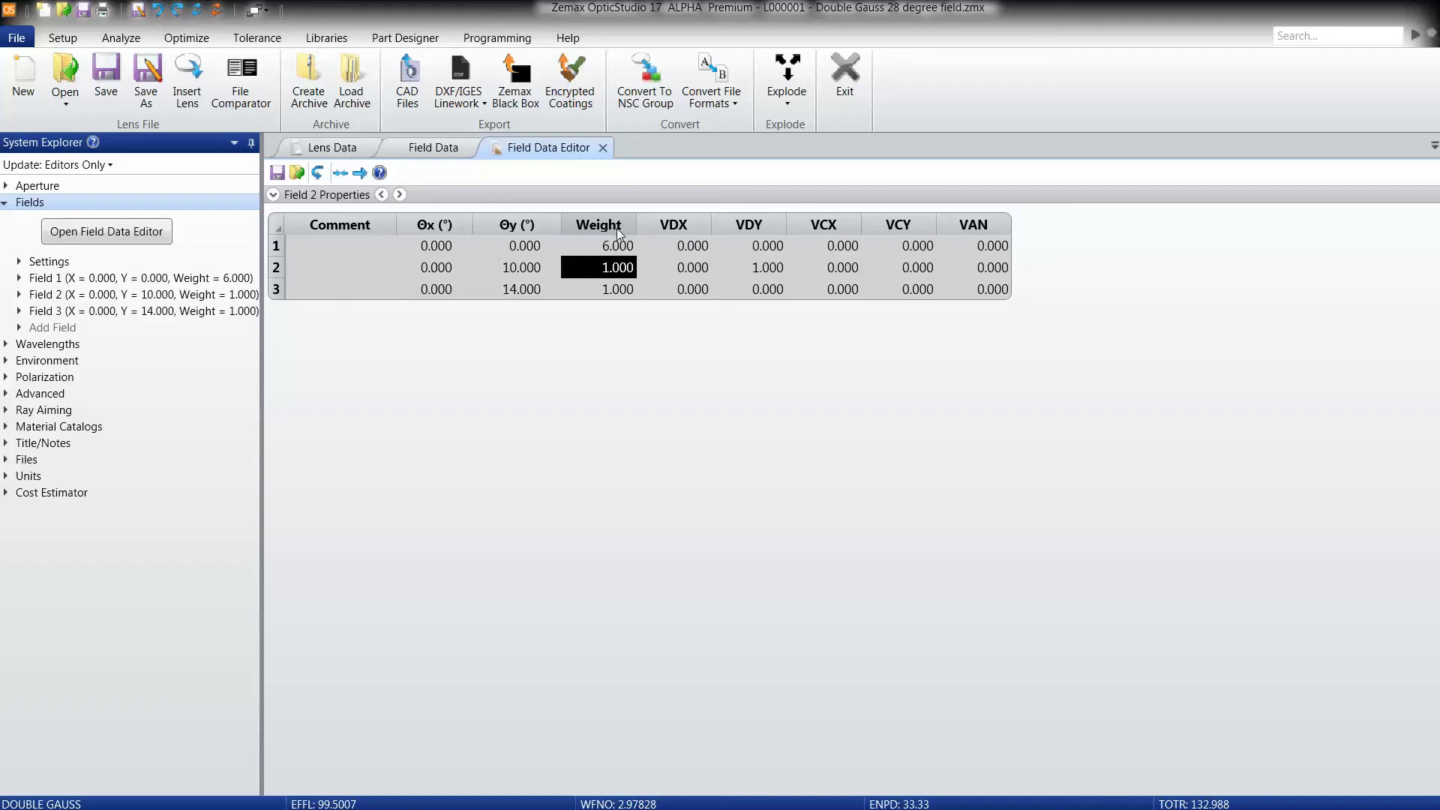
Expand Field 2 Properties and enter a Θx angle of 5 degrees for field 2
{"action": "left_click", "coordinate": [274, 195]}
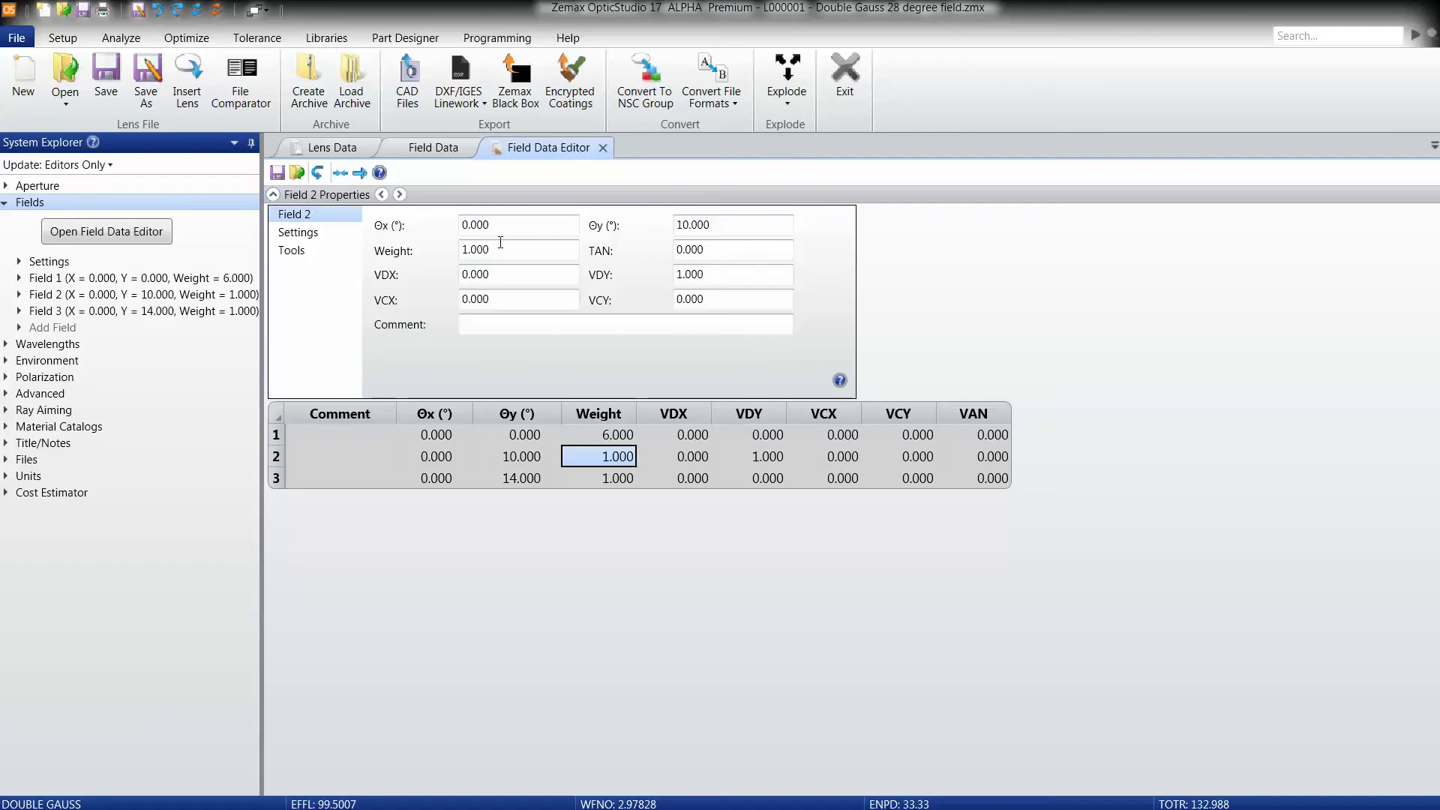
{"action": "left_click_drag", "start_coordinate": [499, 225], "coordinate": [456, 232]}
{"action": "type", "text": "5"}
{"action": "key", "text": "Return"}
In field Tools, choose Uniform Y Fields with 15 fields and Max Field Y of 14
{"action": "left_click", "coordinate": [309, 252]}
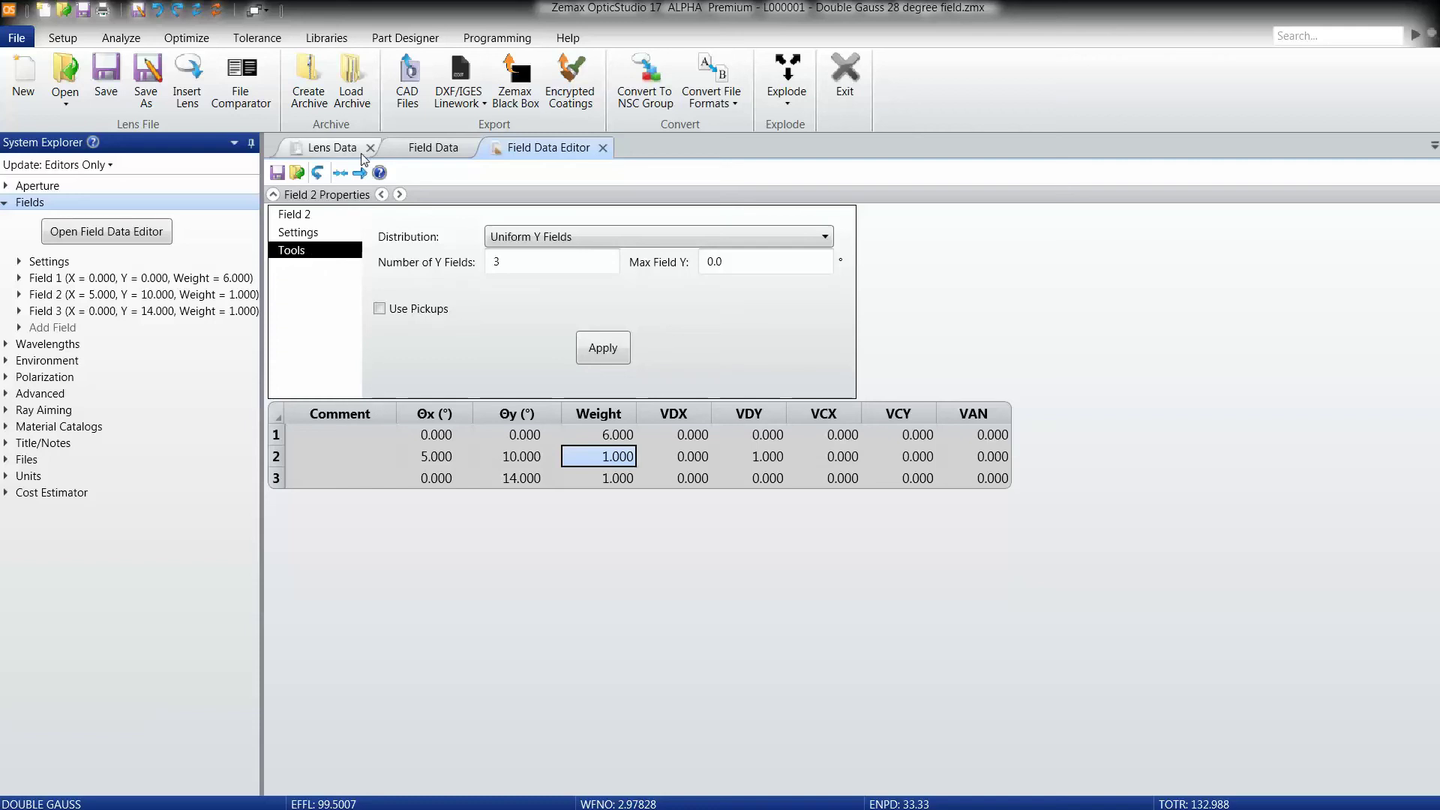
{"action": "left_click", "coordinate": [605, 237]}
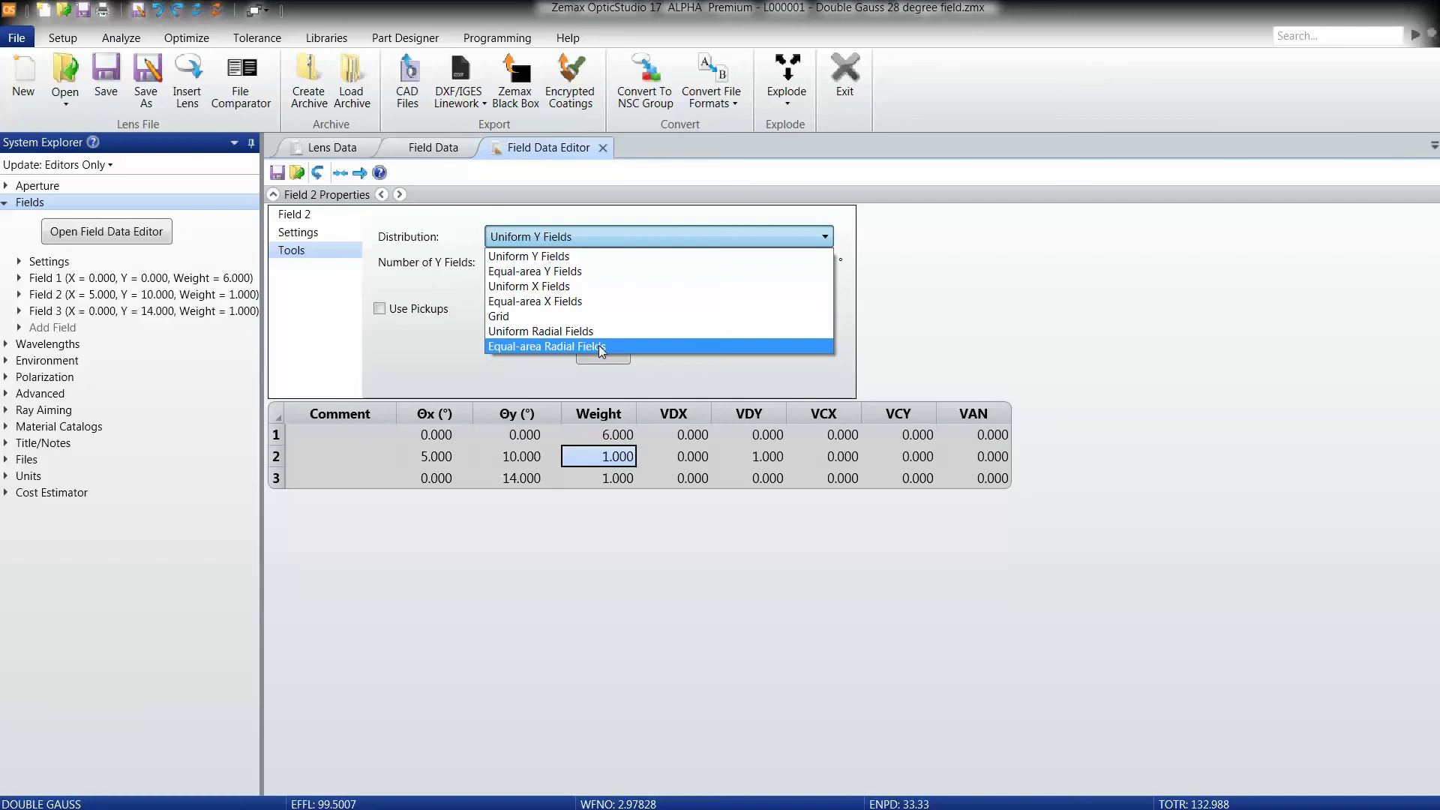
{"action": "left_click", "coordinate": [579, 262]}
{"action": "left_click", "coordinate": [555, 267]}
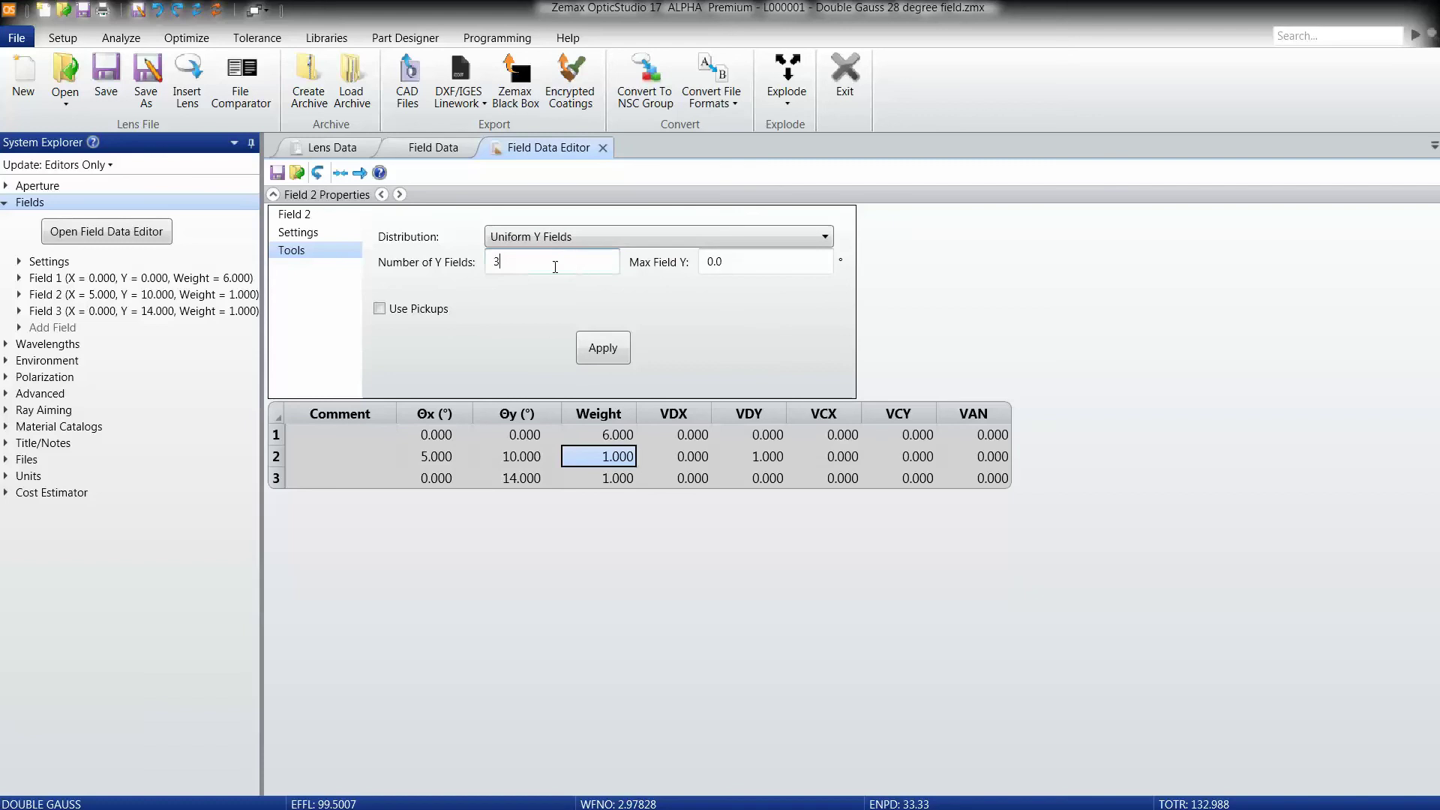
{"action": "double_click", "coordinate": [505, 261]}
{"action": "type", "text": "15"}
{"action": "key", "text": "Tab"}
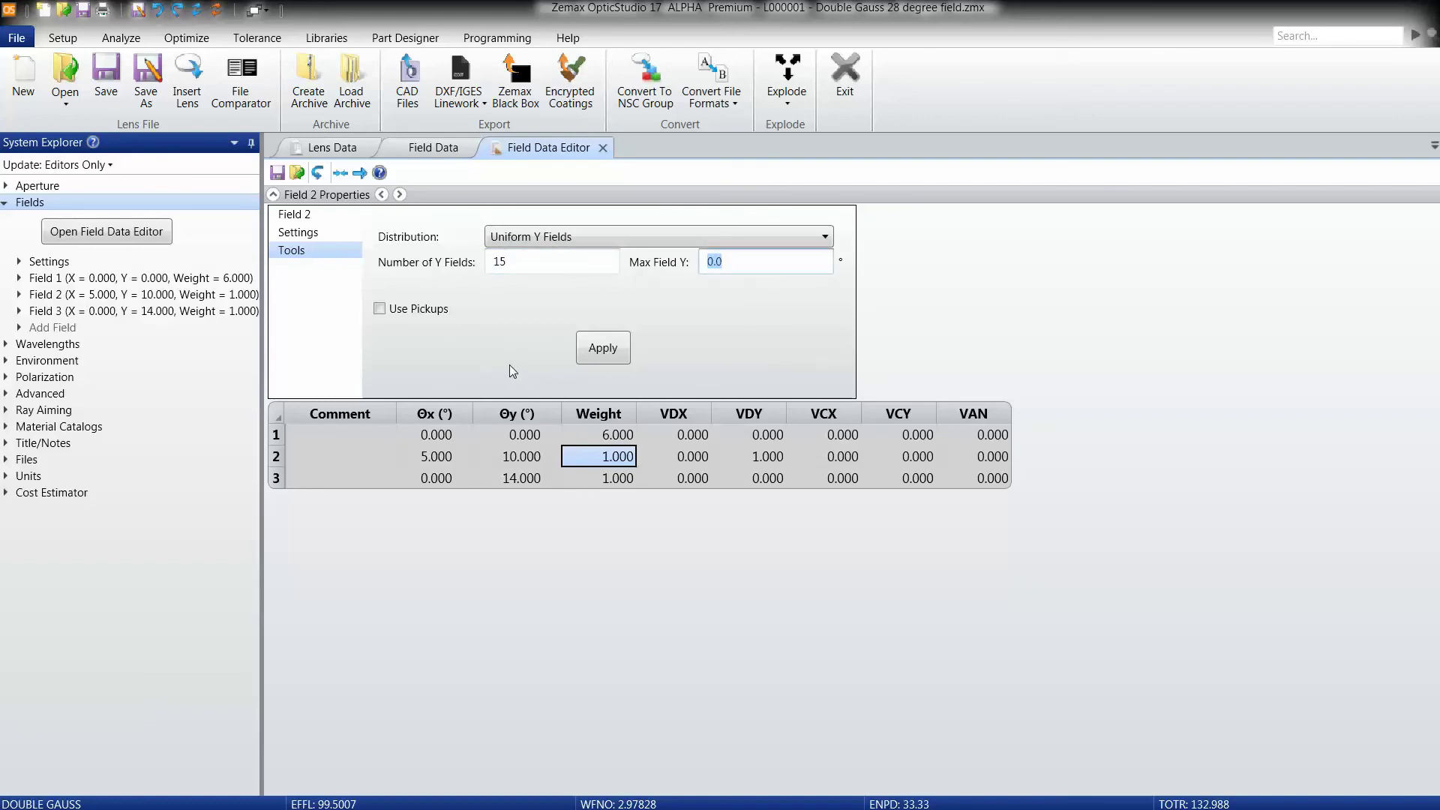
{"action": "type", "text": "14"}
{"action": "key", "text": "Tab"}
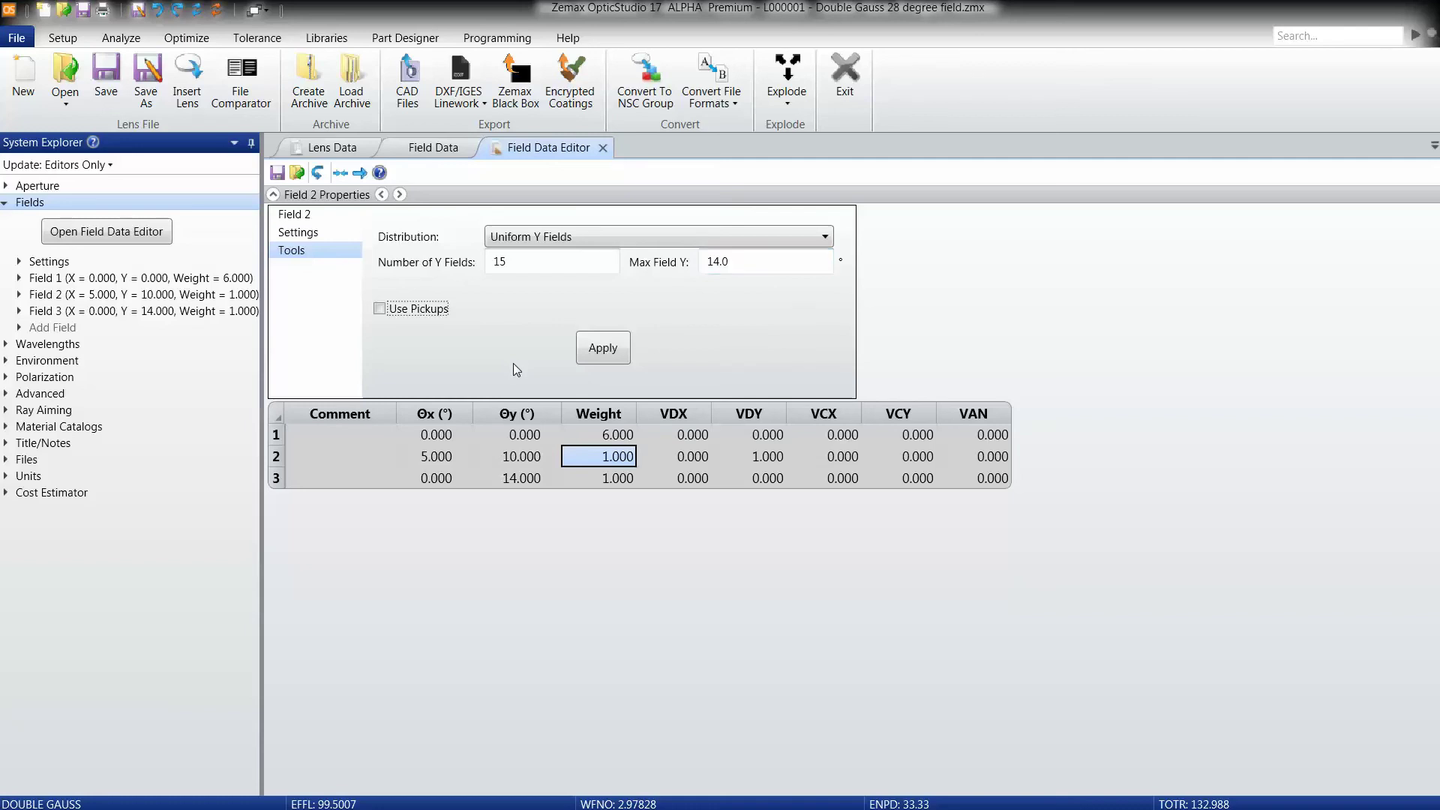
Apply the Uniform Y Fields tool, generating 15 fields from 0 to 14 degrees weighted 1.000
{"action": "left_click", "coordinate": [607, 353]}
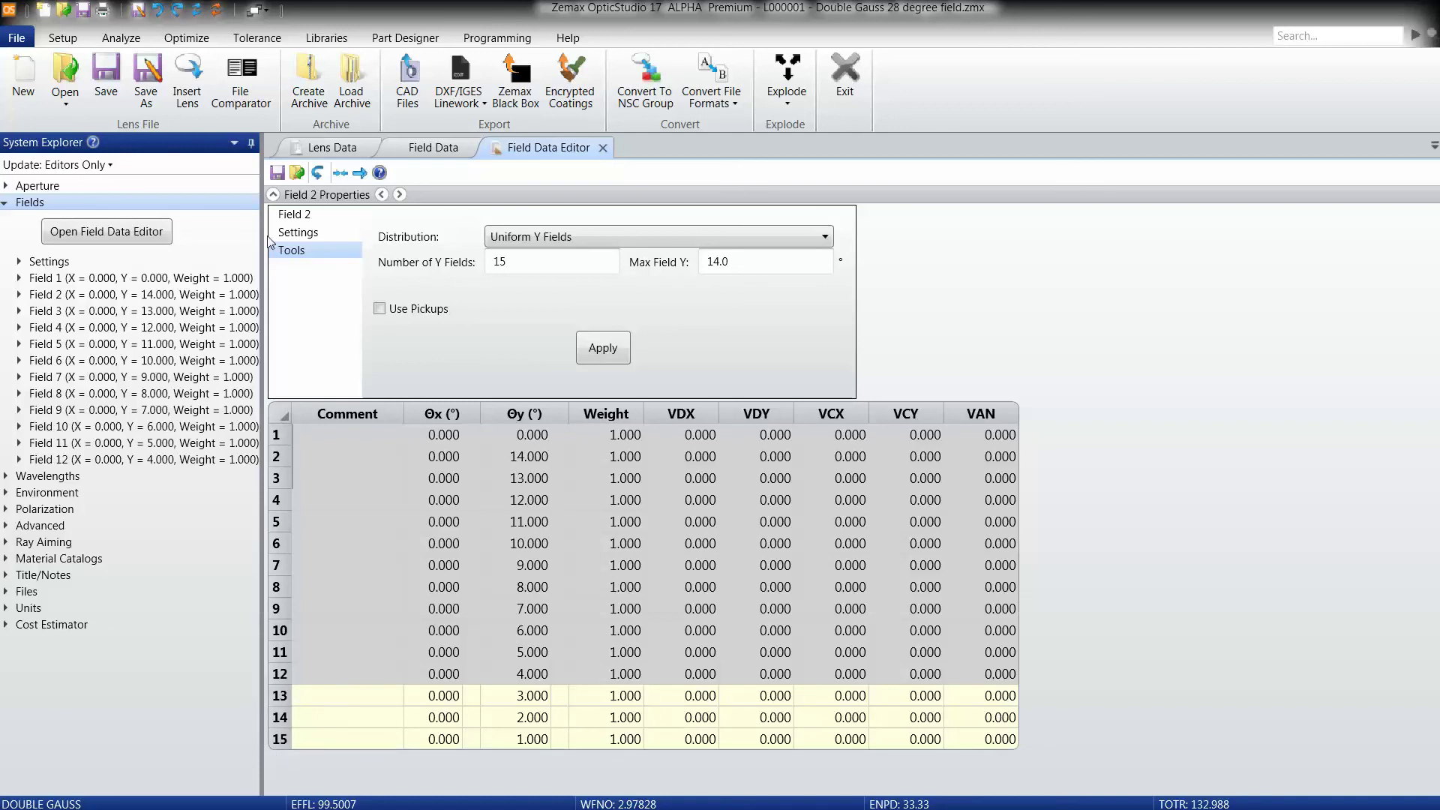
Collapse the Field 2 Properties panel so the whole 15-field table is visible
{"action": "left_click", "coordinate": [273, 194]}
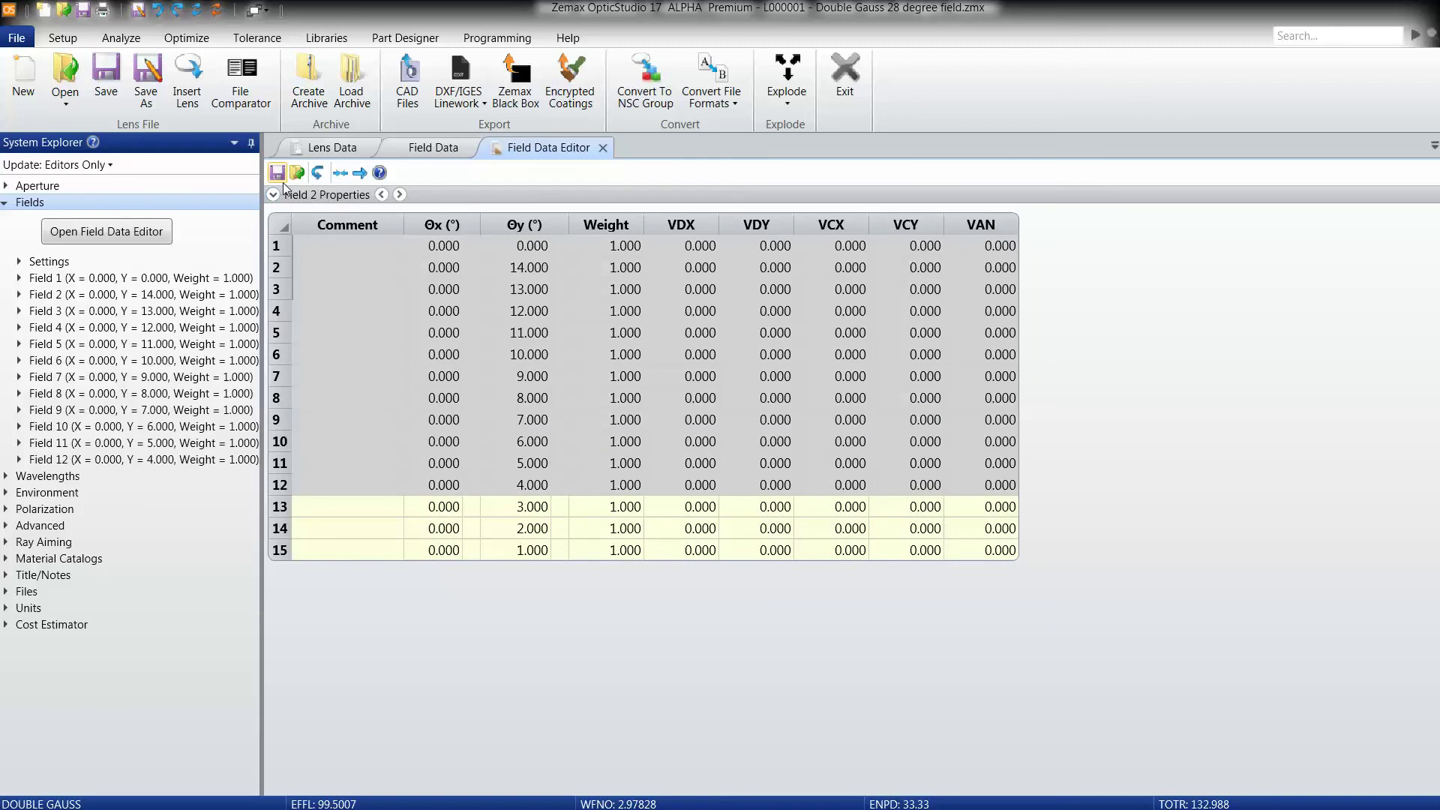